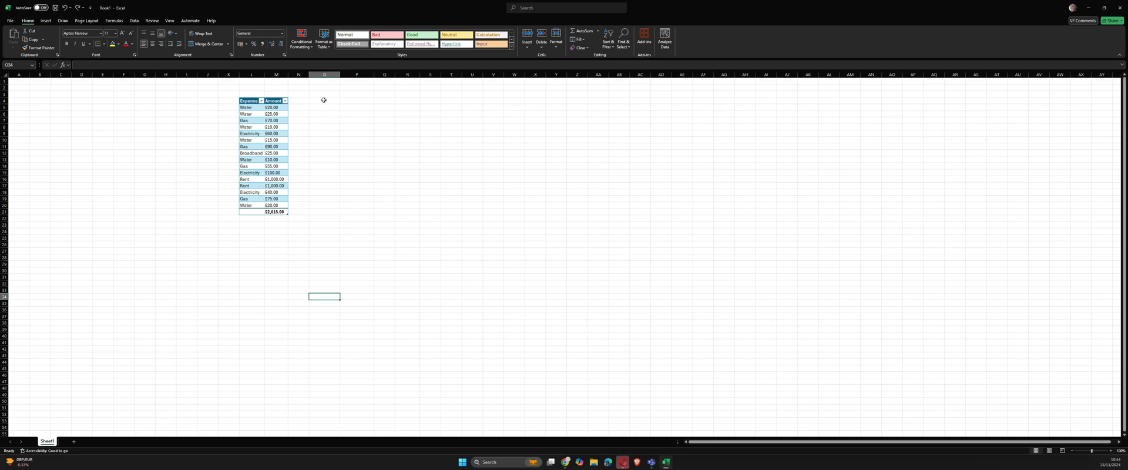
Insert a PivotTable based on the whole expense table, placed at cell O4 of the existing worksheet.
{"action": "left_click", "coordinate": [324, 101]}
{"action": "left_click", "coordinate": [47, 21]}
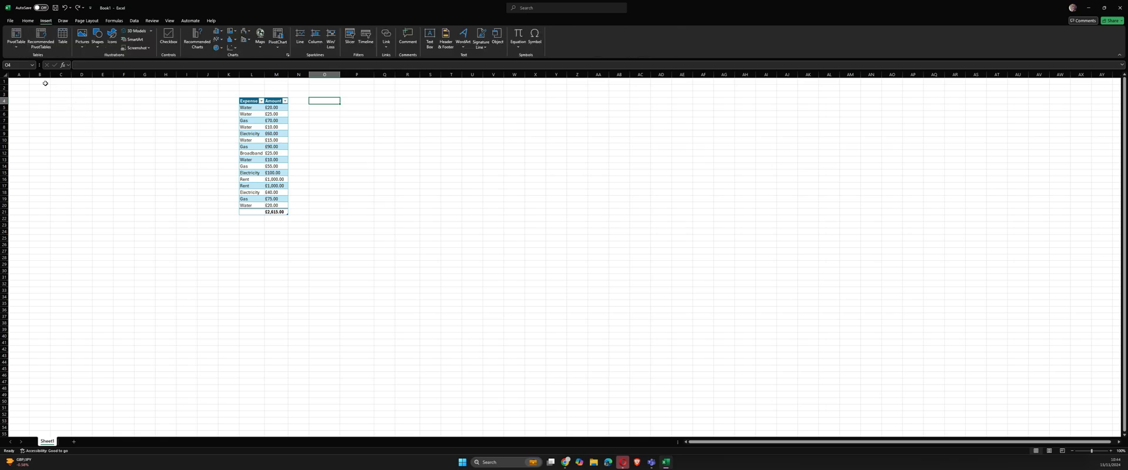
{"action": "left_click", "coordinate": [17, 36]}
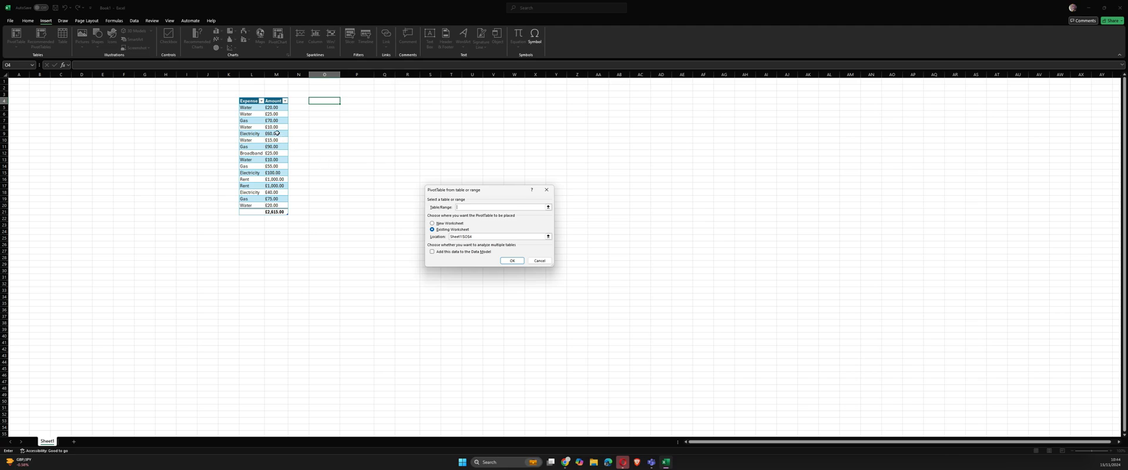
{"action": "left_click", "coordinate": [254, 102]}
{"action": "left_click_drag", "start_coordinate": [254, 102], "coordinate": [277, 210]}
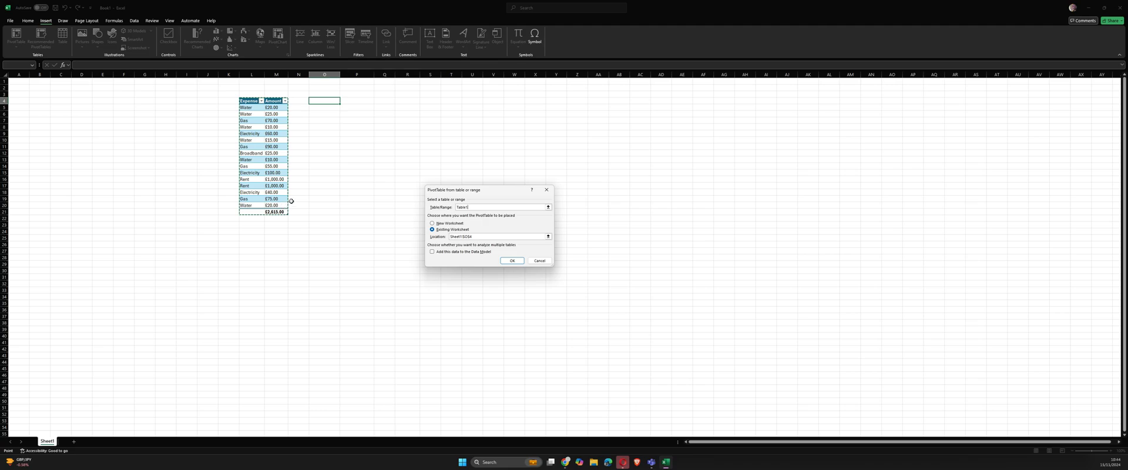
{"action": "left_click", "coordinate": [513, 261]}
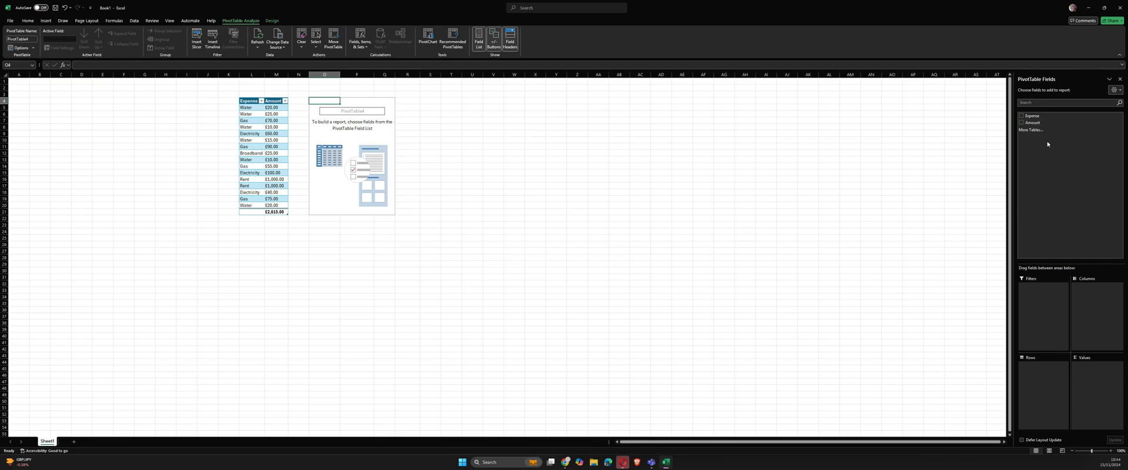
Add the Expense field as rows and the Amount field as summed values, and close the PivotTable field list.
{"action": "left_click", "coordinate": [1022, 116]}
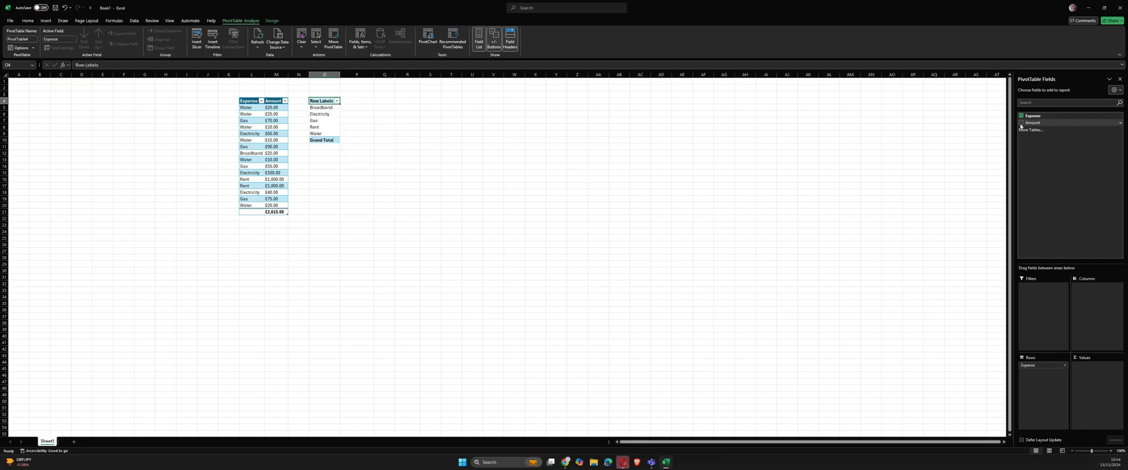
{"action": "left_click", "coordinate": [1022, 123]}
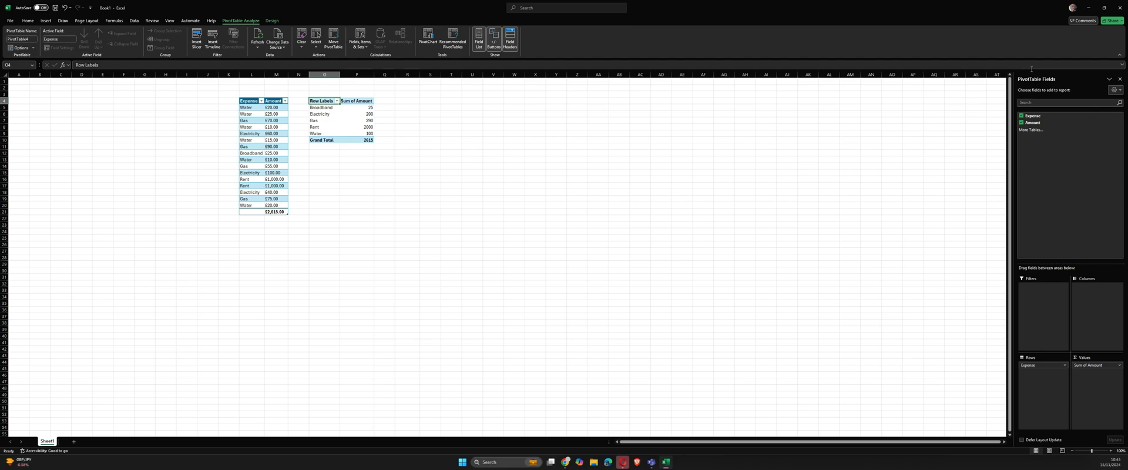
{"action": "left_click", "coordinate": [1122, 79]}
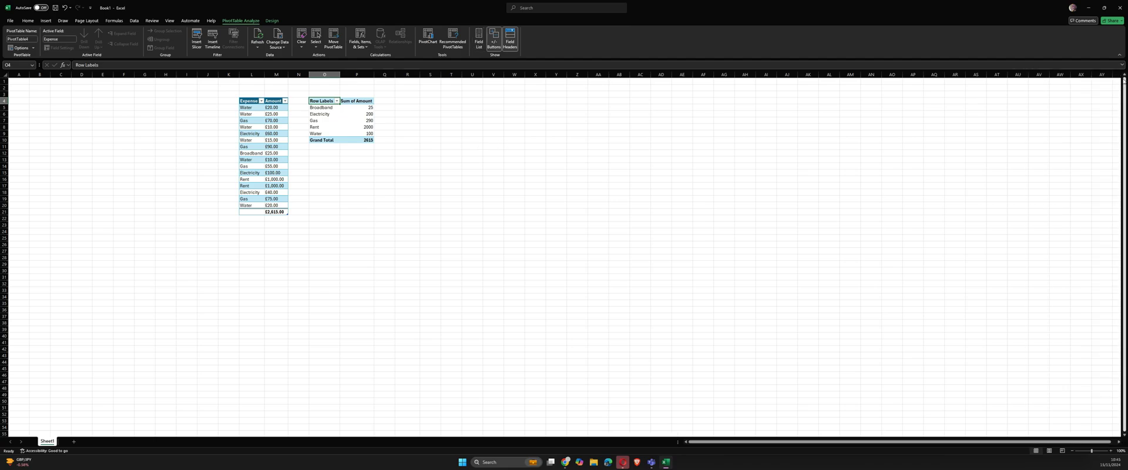
Rename the PivotTable's Row Labels header to Expense.
{"action": "double_click", "coordinate": [325, 101]}
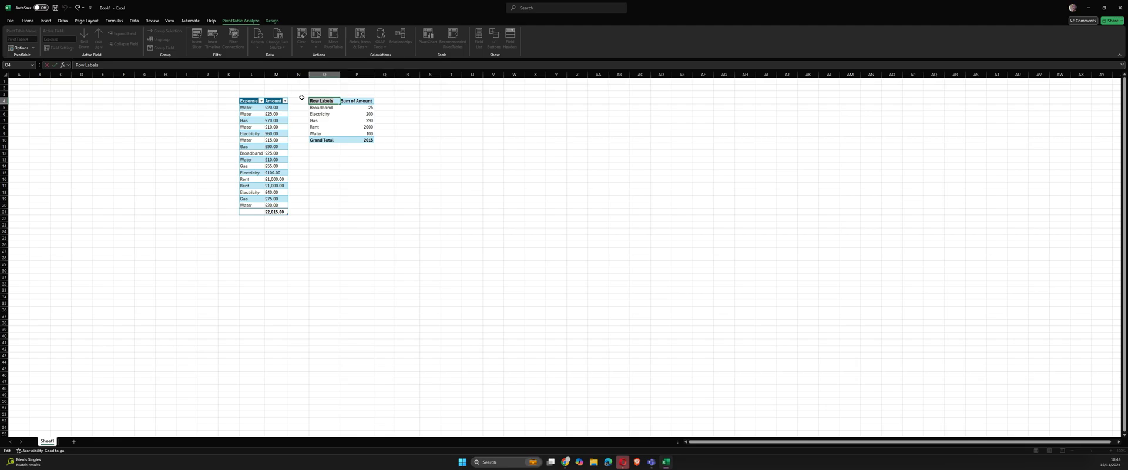
{"action": "type", "text": "Expense"}
{"action": "key", "text": "Return"}
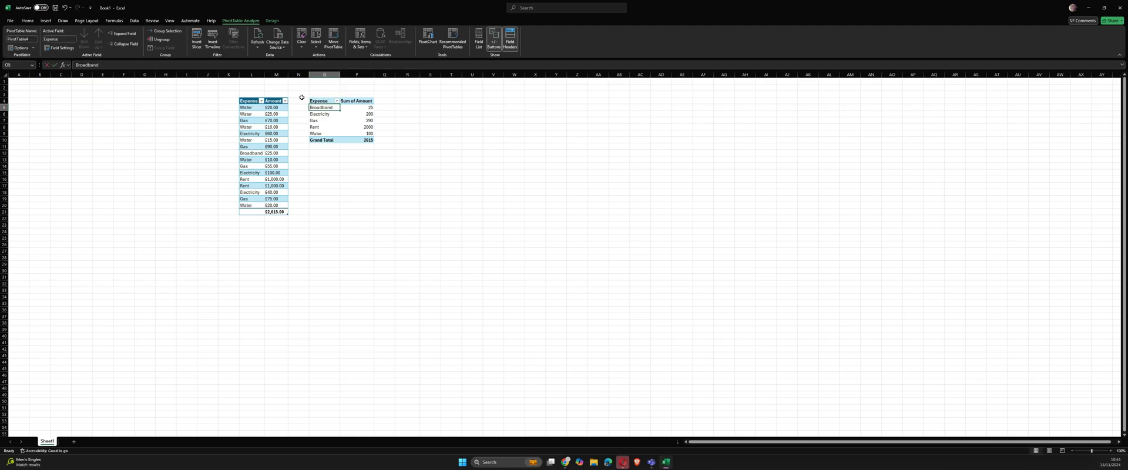
Format column P, which holds the PivotTable sums, as Currency with no symbol.
{"action": "left_click", "coordinate": [357, 74]}
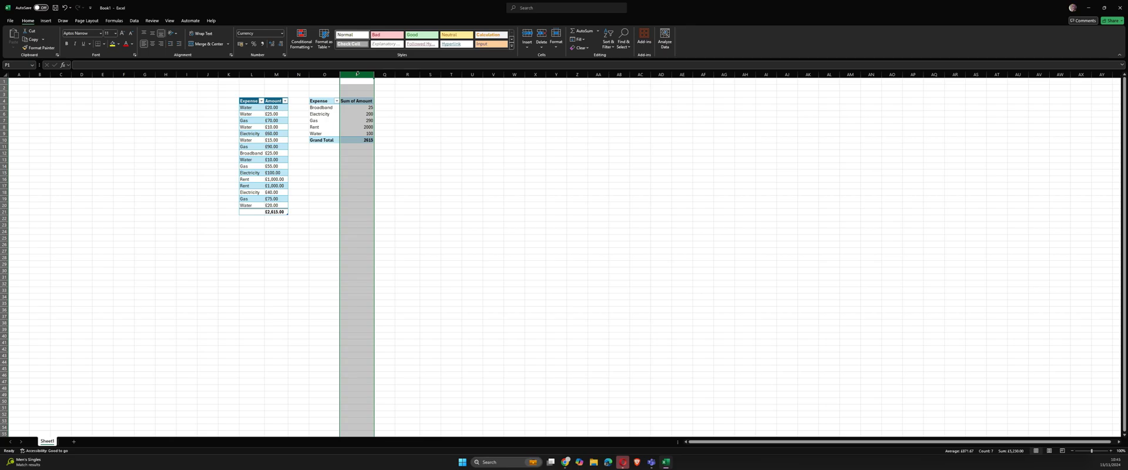
{"action": "right_click", "coordinate": [356, 74]}
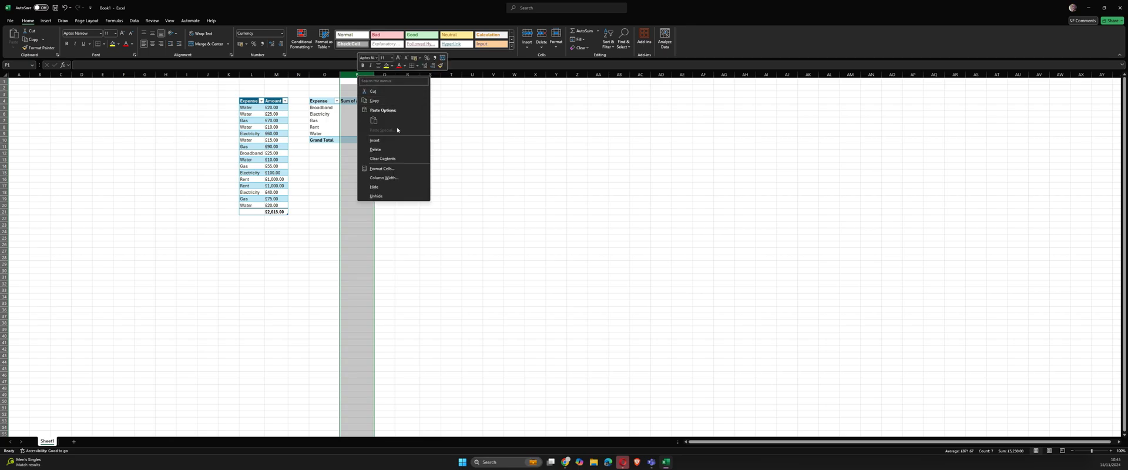
{"action": "left_click", "coordinate": [395, 170]}
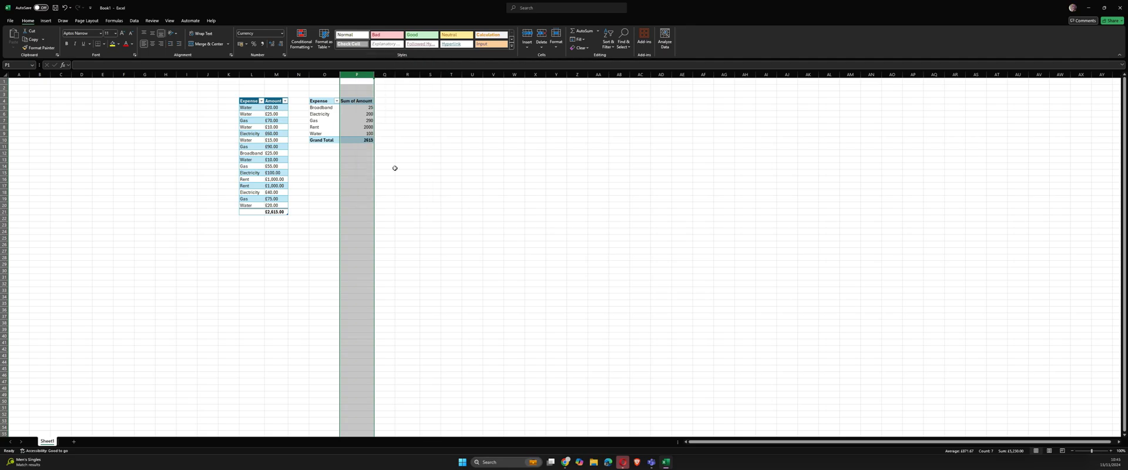
{"action": "left_click", "coordinate": [323, 124]}
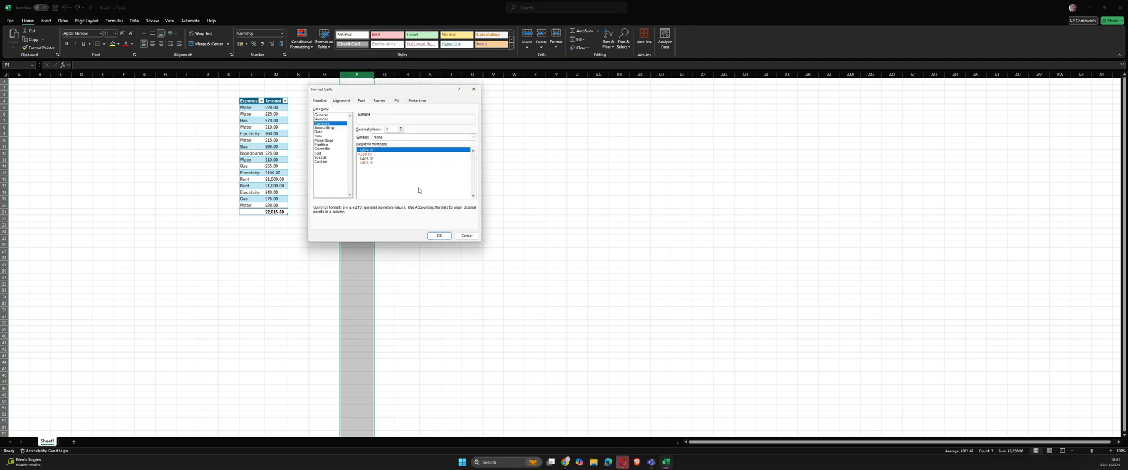
{"action": "left_click", "coordinate": [439, 236]}
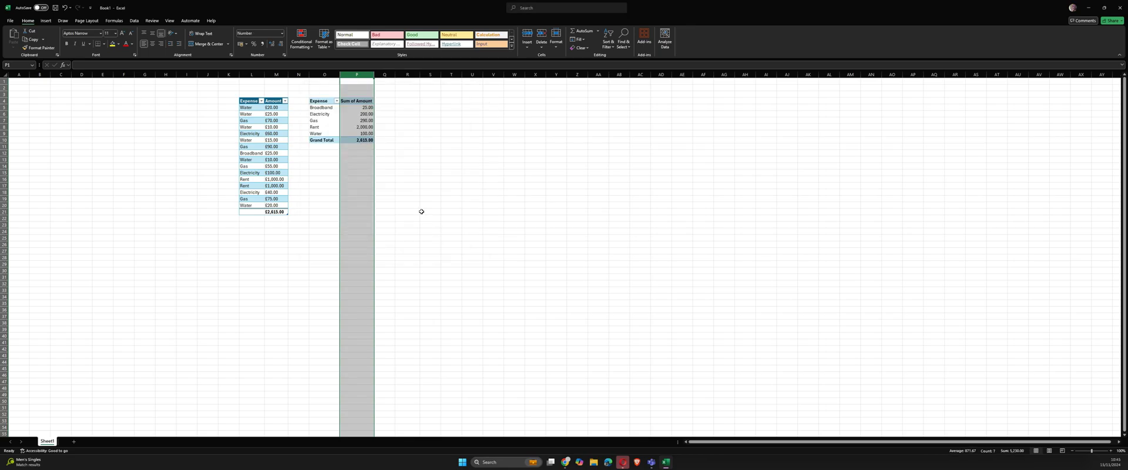
Format column P as Currency with the £ symbol.
{"action": "right_click", "coordinate": [357, 81]}
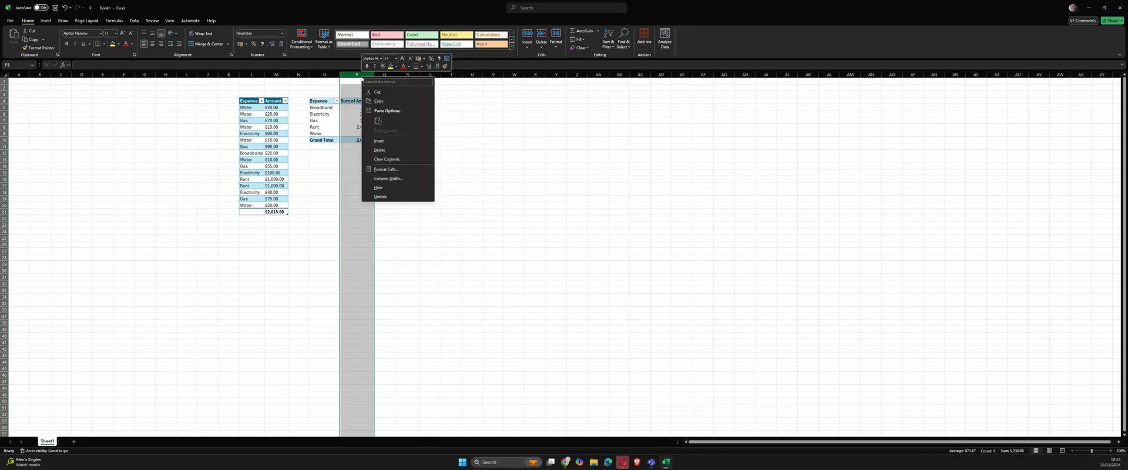
{"action": "left_click", "coordinate": [391, 168]}
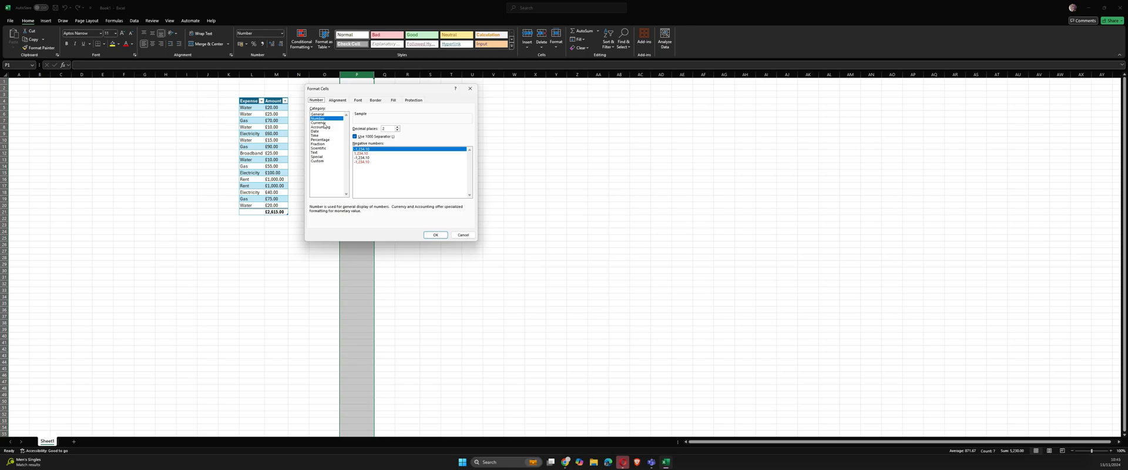
{"action": "left_click", "coordinate": [320, 122]}
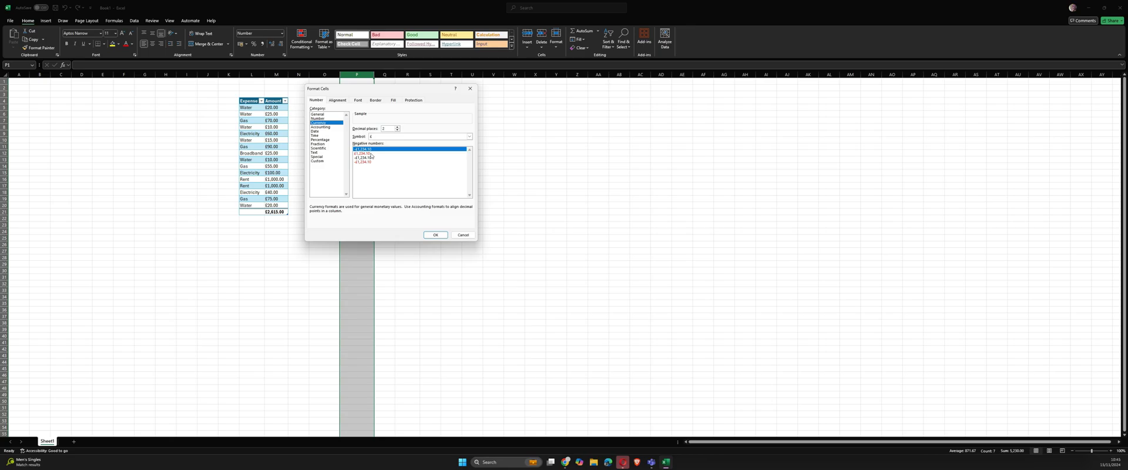
{"action": "left_click", "coordinate": [436, 235]}
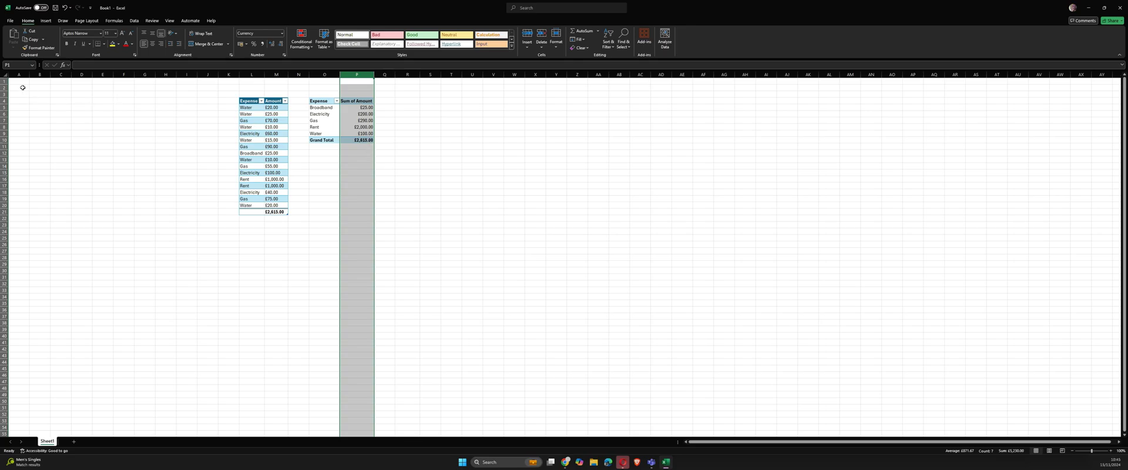
Left-align the contents of all cells in the worksheet.
{"action": "left_click", "coordinate": [4, 75]}
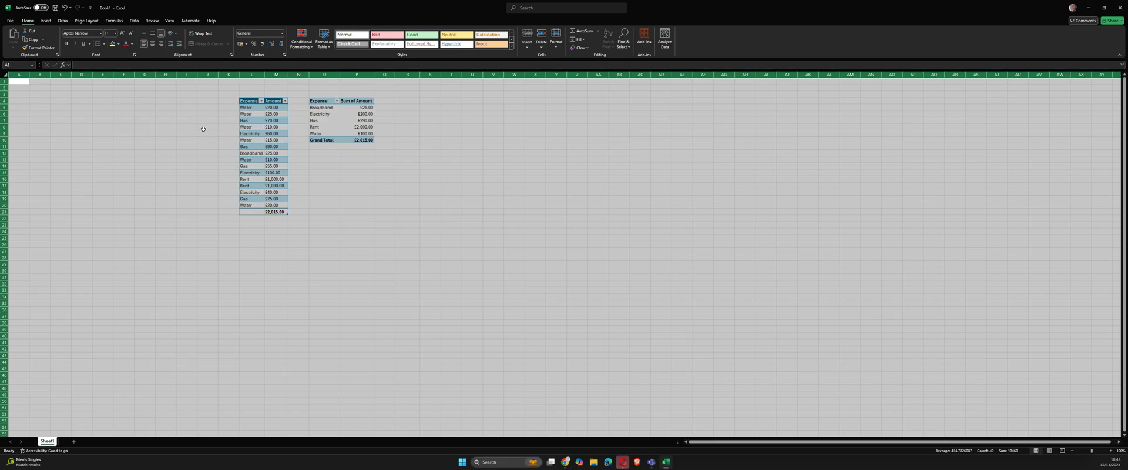
{"action": "left_click", "coordinate": [144, 44]}
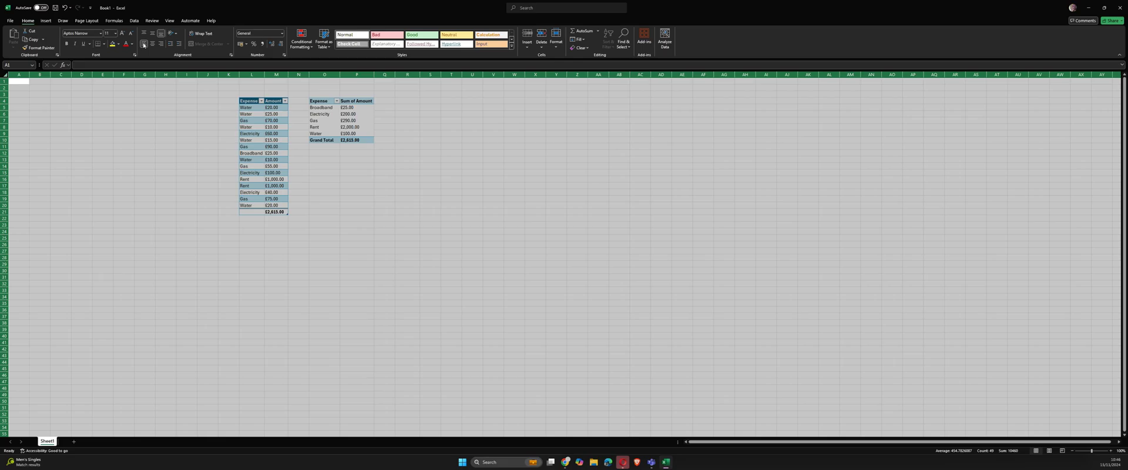
{"action": "left_click", "coordinate": [367, 159]}
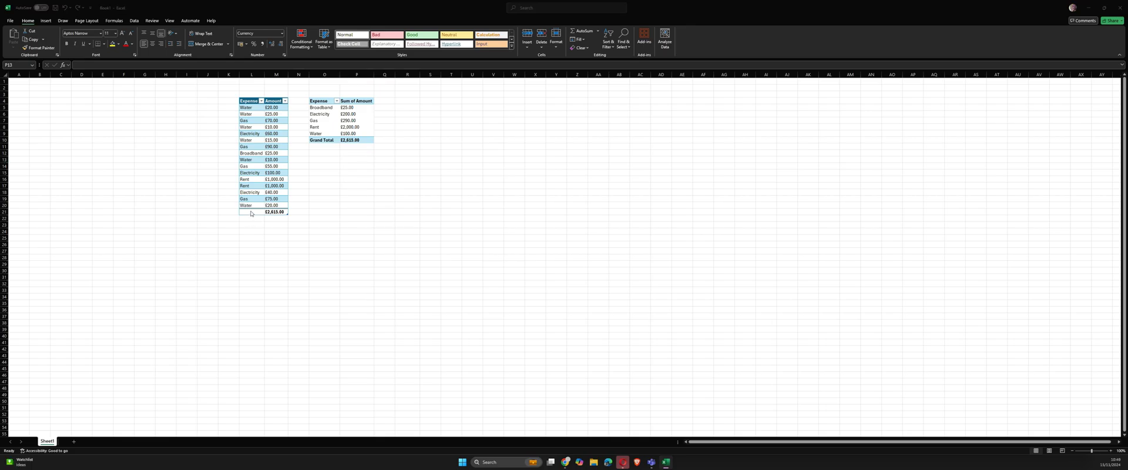
Insert a table row above the expense table's total row and enter a Gas expense of £100.00 in it.
{"action": "right_click", "coordinate": [252, 210]}
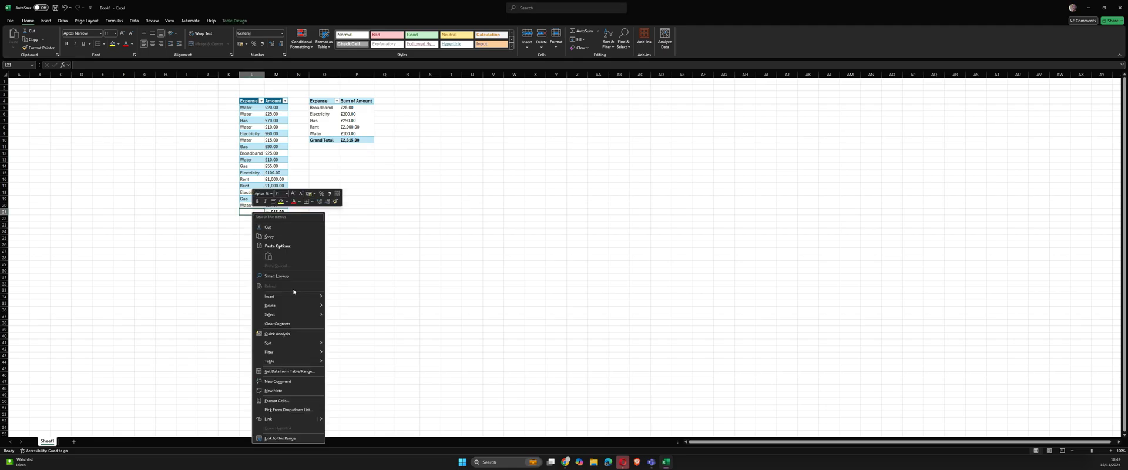
{"action": "mouse_move", "coordinate": [294, 296]}
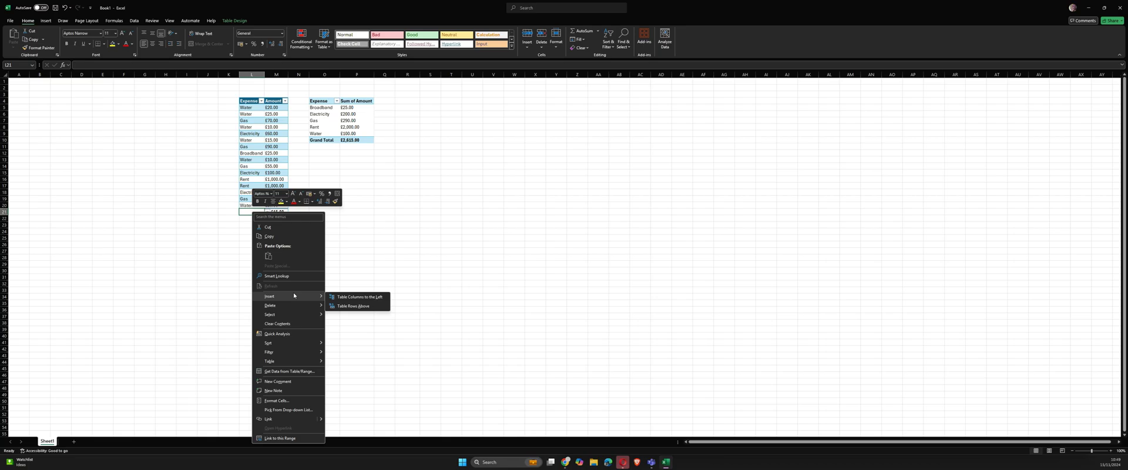
{"action": "left_click", "coordinate": [342, 306]}
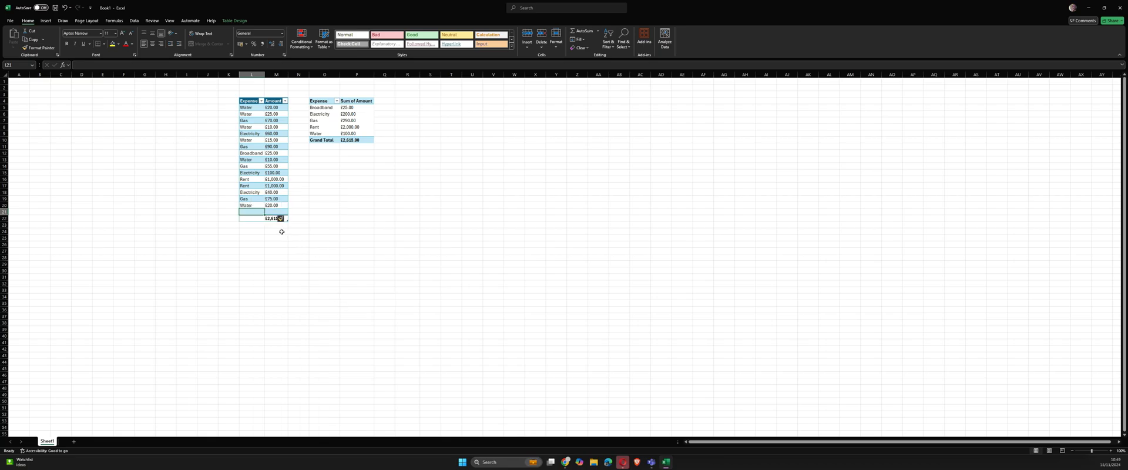
{"action": "type", "text": "Gas"}
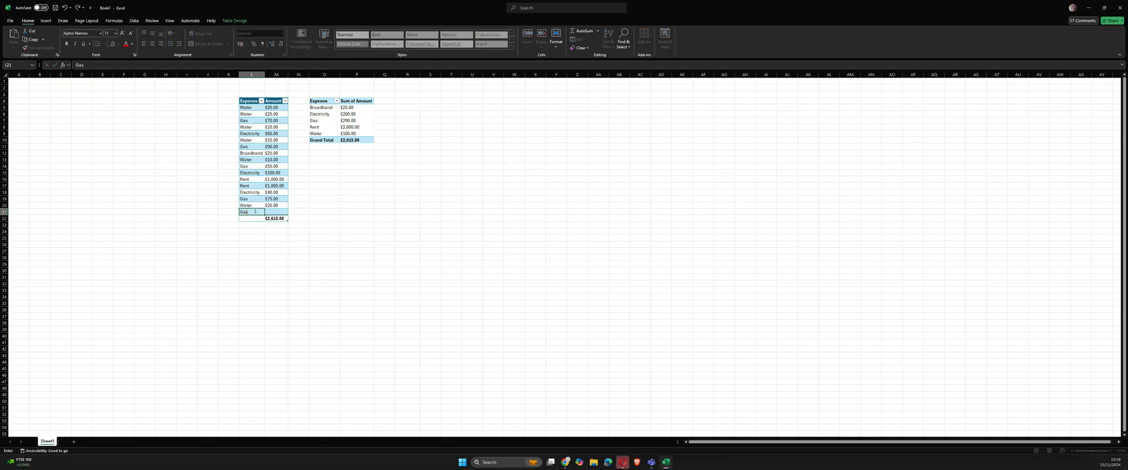
{"action": "left_click", "coordinate": [280, 211]}
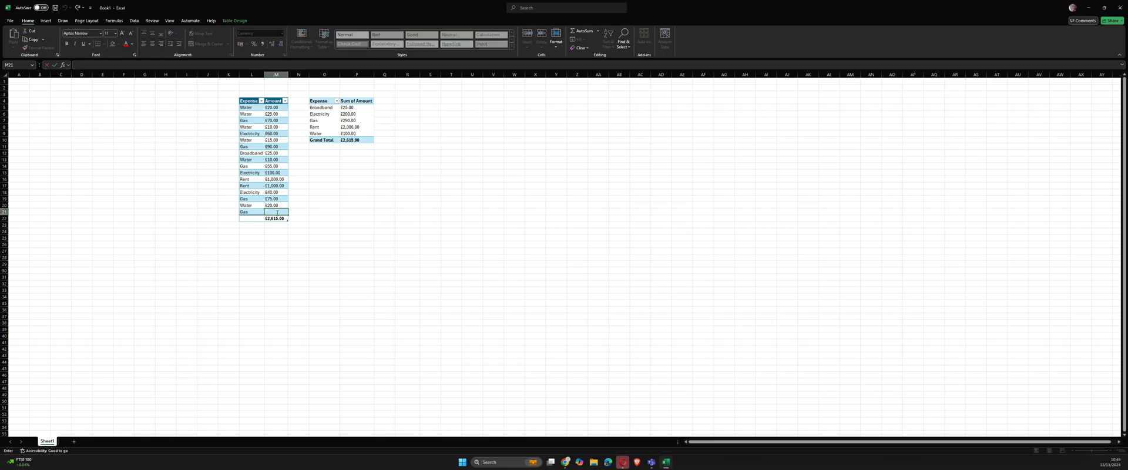
{"action": "key", "text": "Return"}
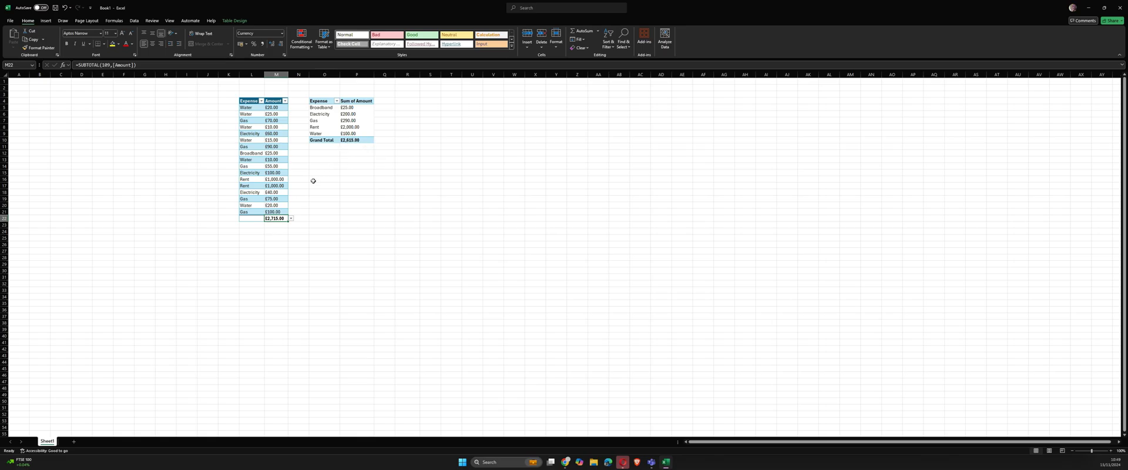
Refresh the PivotTable to include the added Gas expense.
{"action": "left_click", "coordinate": [324, 101]}
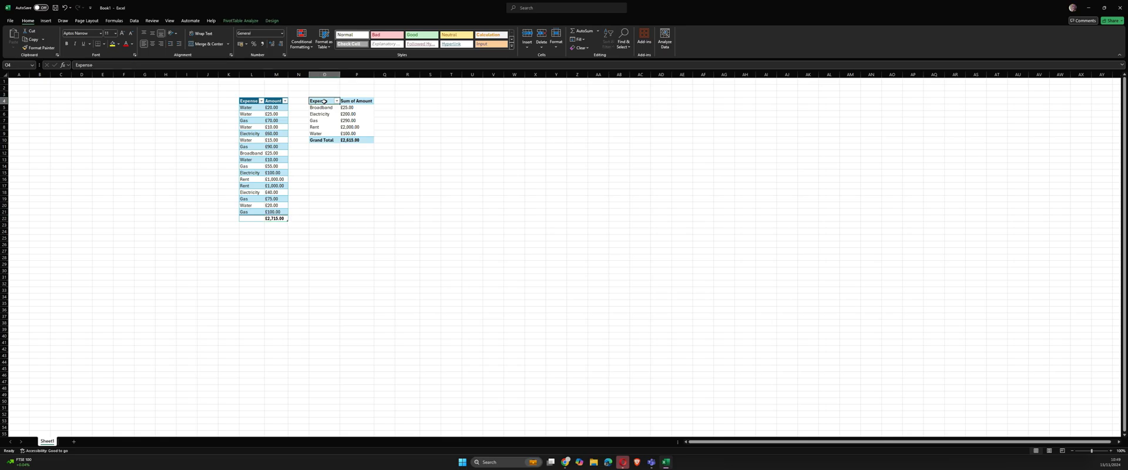
{"action": "right_click", "coordinate": [325, 102]}
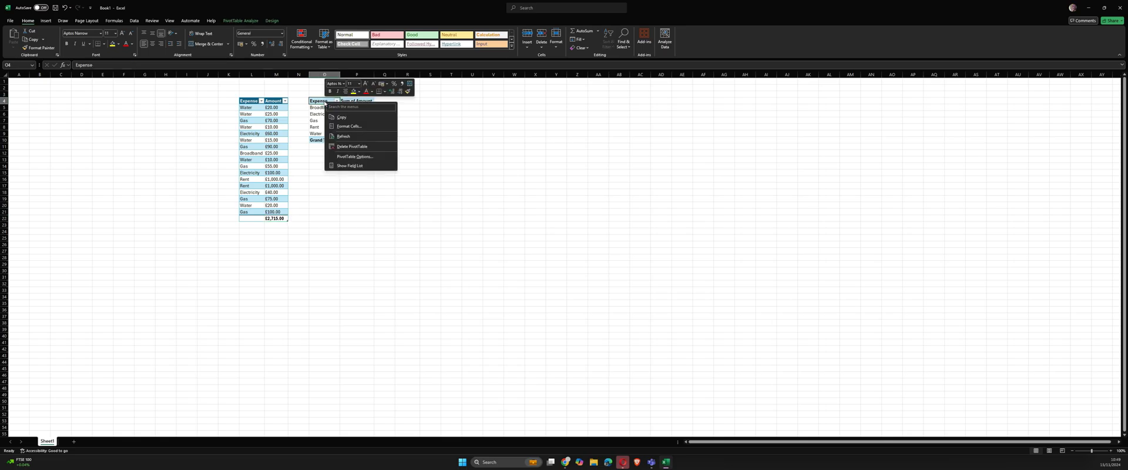
{"action": "left_click", "coordinate": [345, 137]}
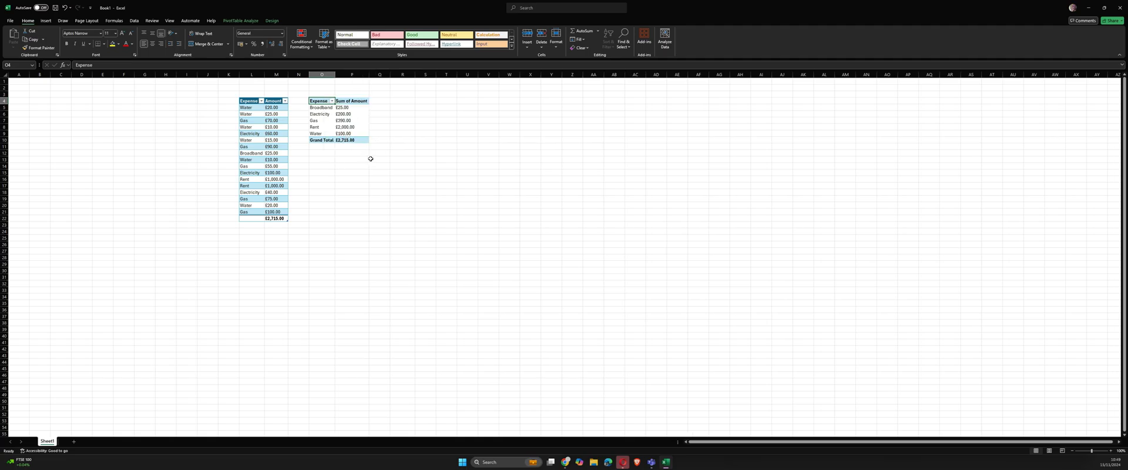